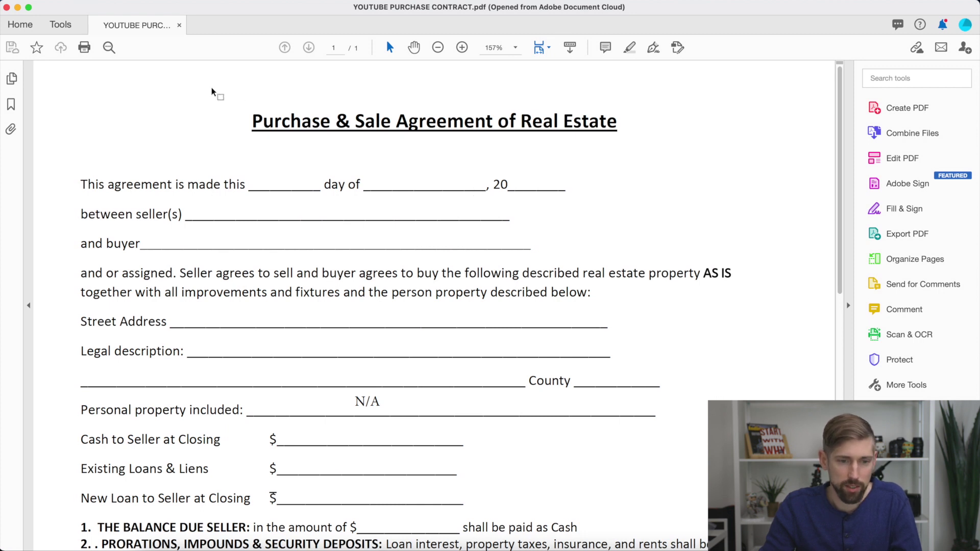
# Open the File menu for the purchase contract PDF.
pyautogui.click(101, 1)
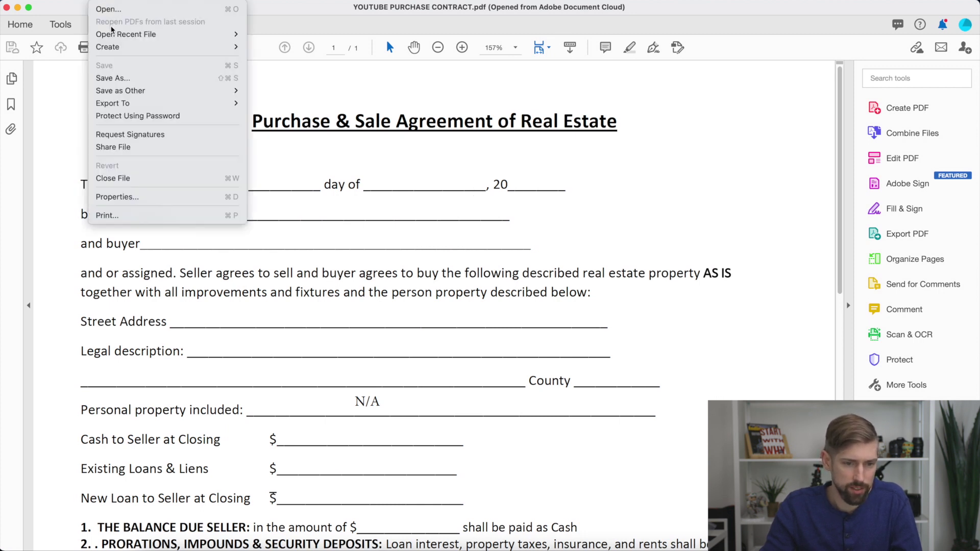
pyautogui.click(124, 80)
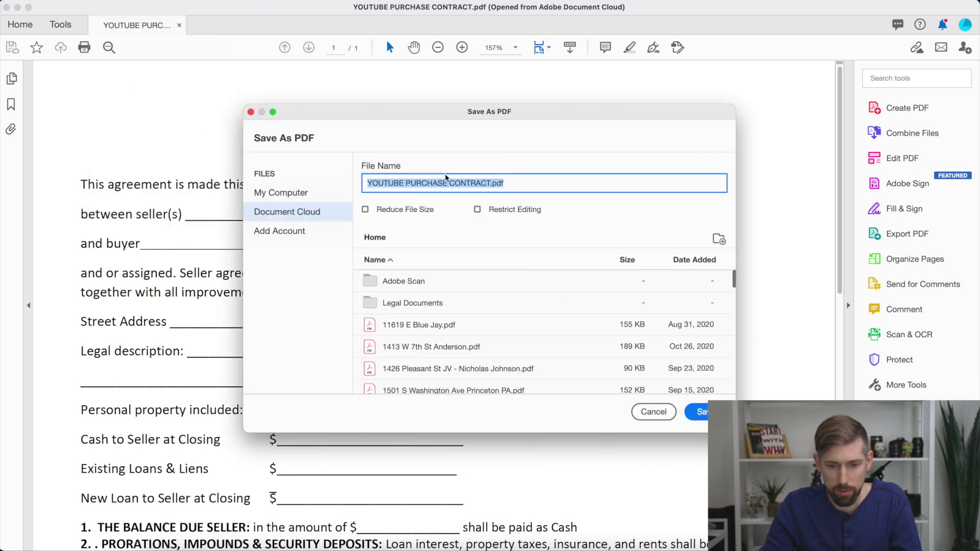
pyautogui.click(488, 184)
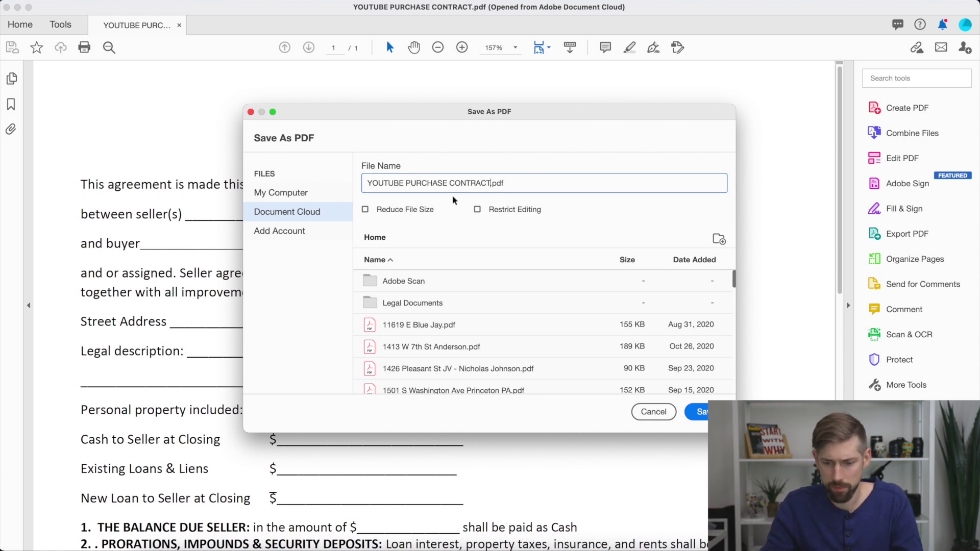
pyautogui.click(653, 412)
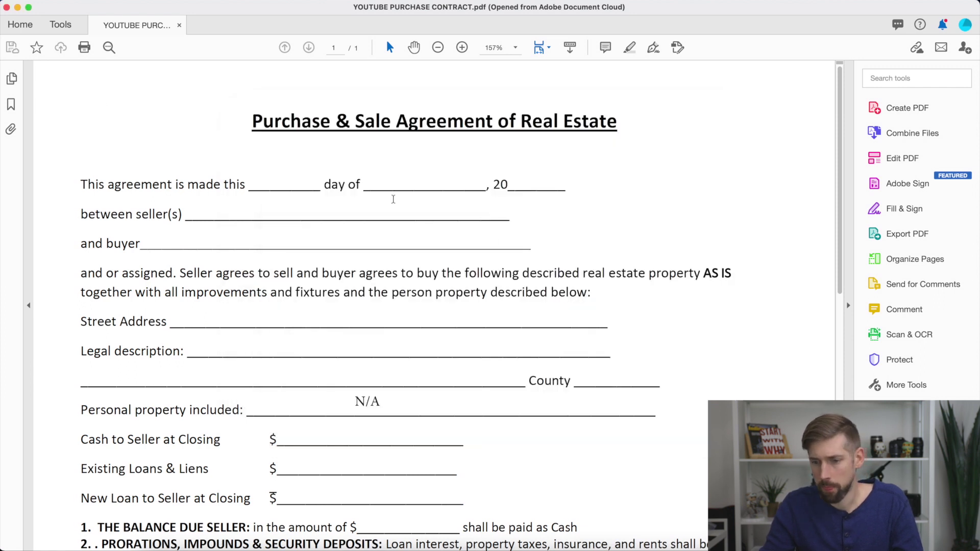
pyautogui.click(889, 163)
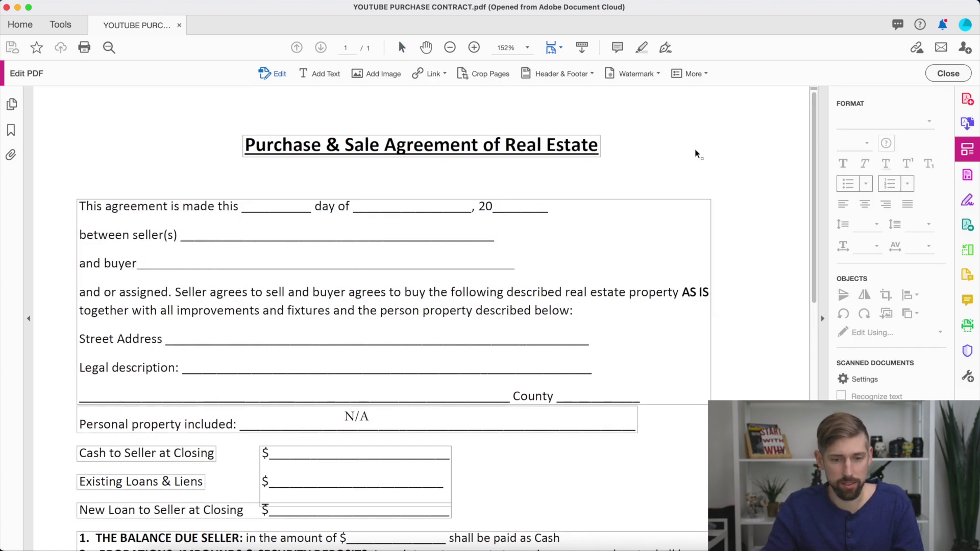
# Add 30, December and 20 as new text in the agreement's day, month and year blanks.
pyautogui.click(322, 76)
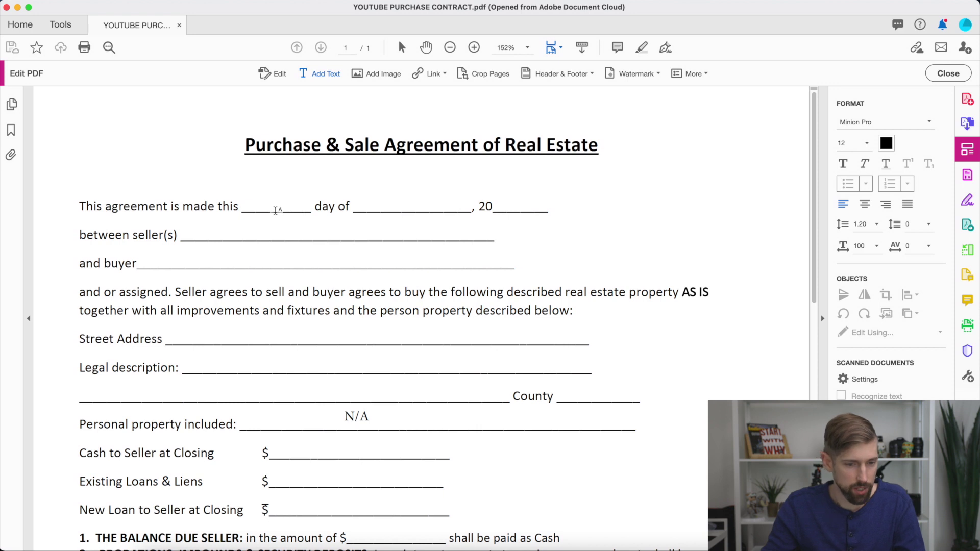
pyautogui.click(275, 210)
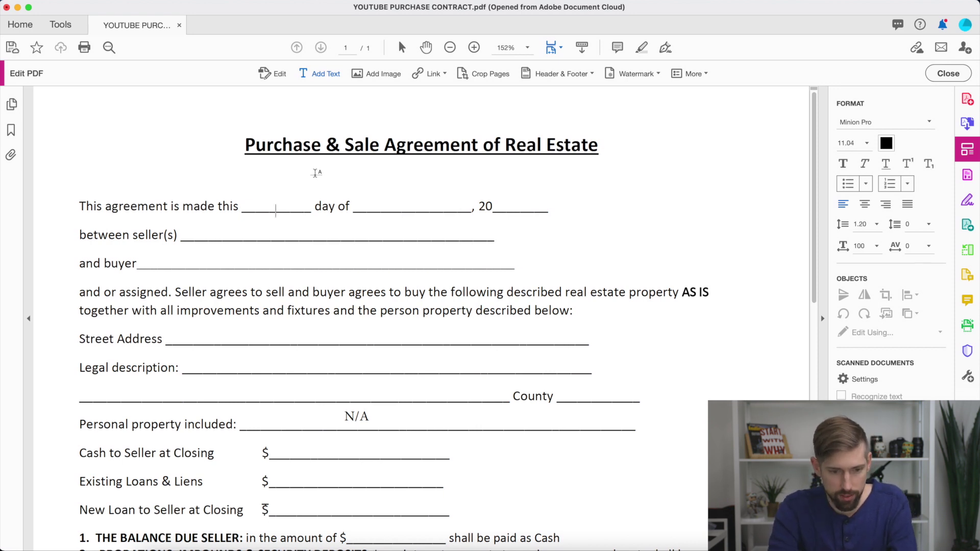
pyautogui.write('30')
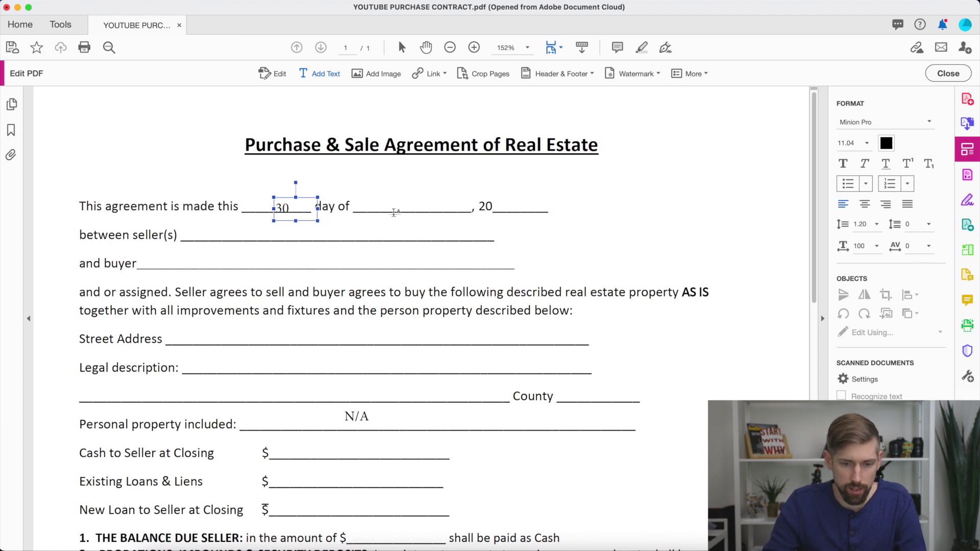
pyautogui.press('Escape')
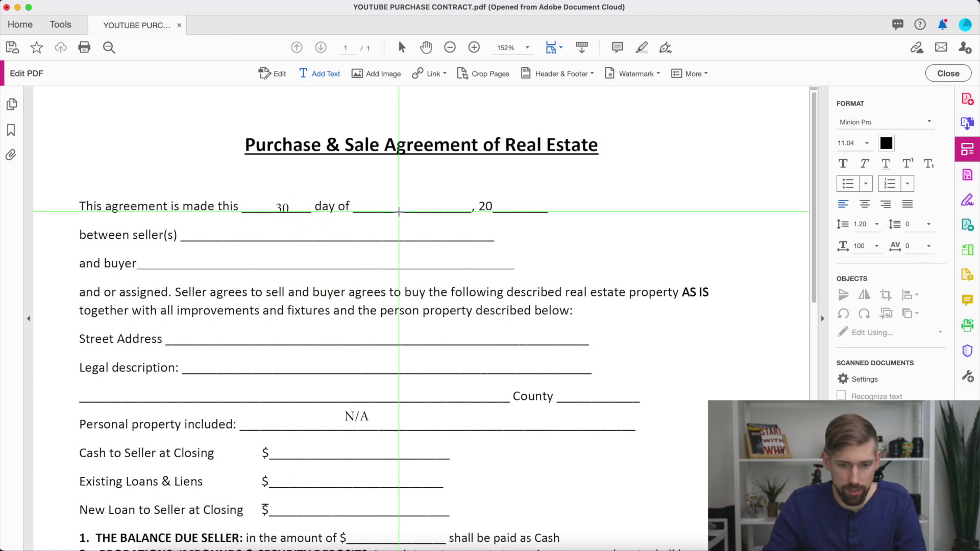
pyautogui.click(400, 208)
pyautogui.write('De')
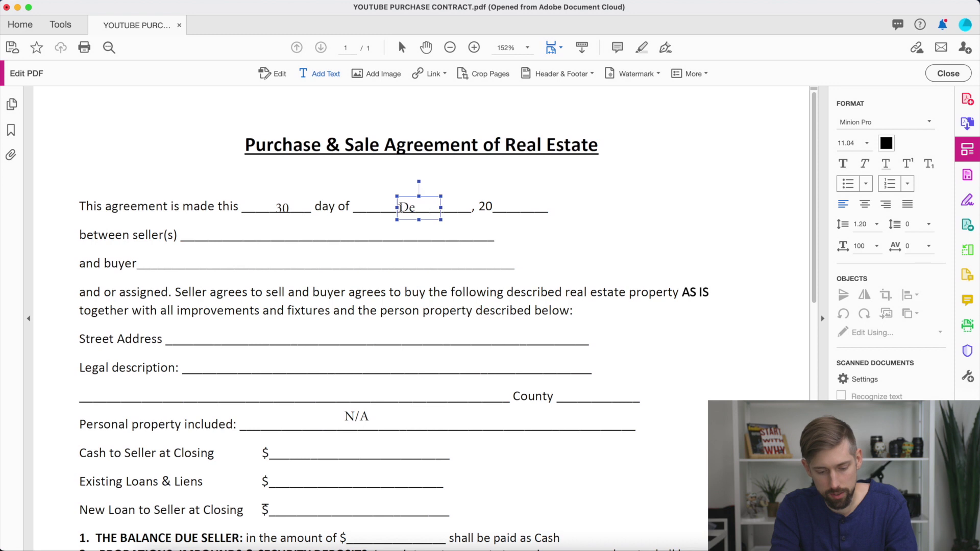
pyautogui.write('cember')
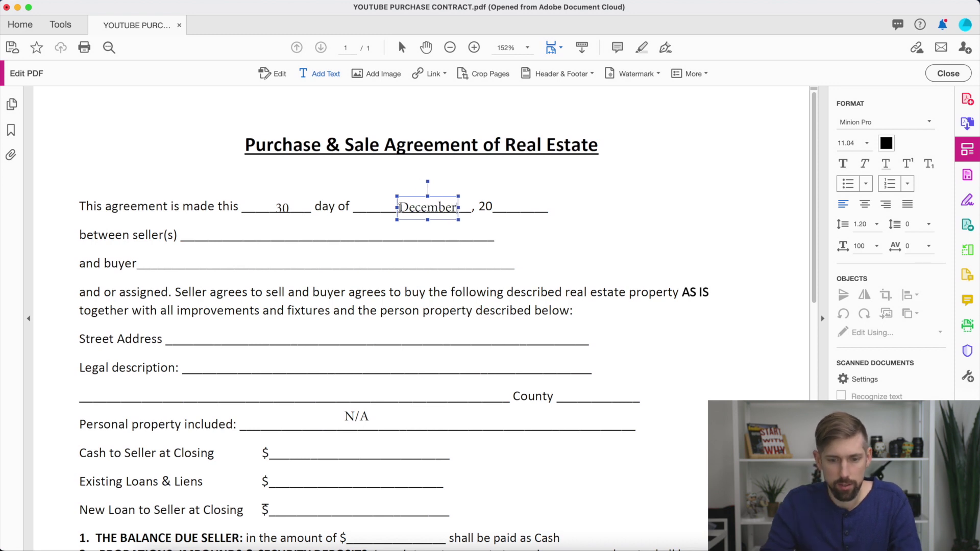
pyautogui.press('Escape')
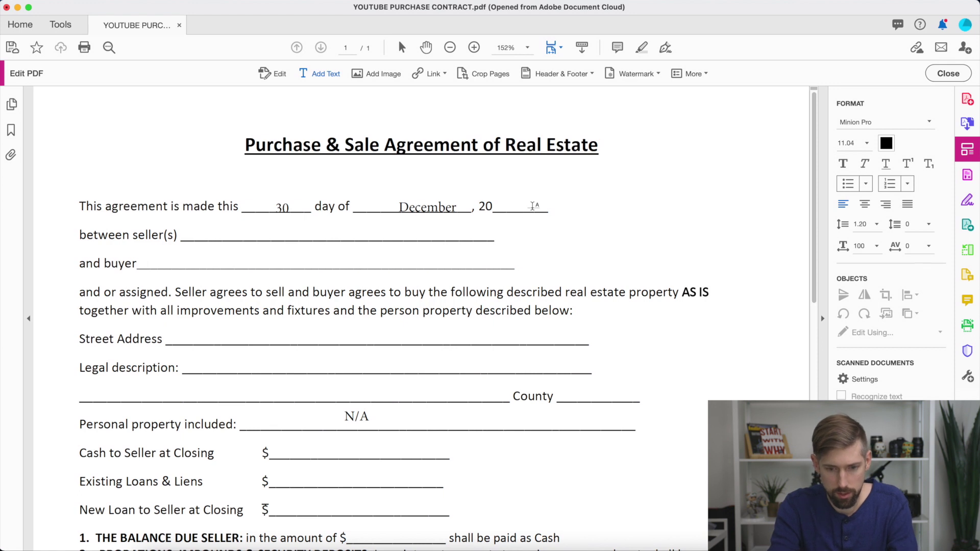
pyautogui.click(532, 207)
pyautogui.write('20')
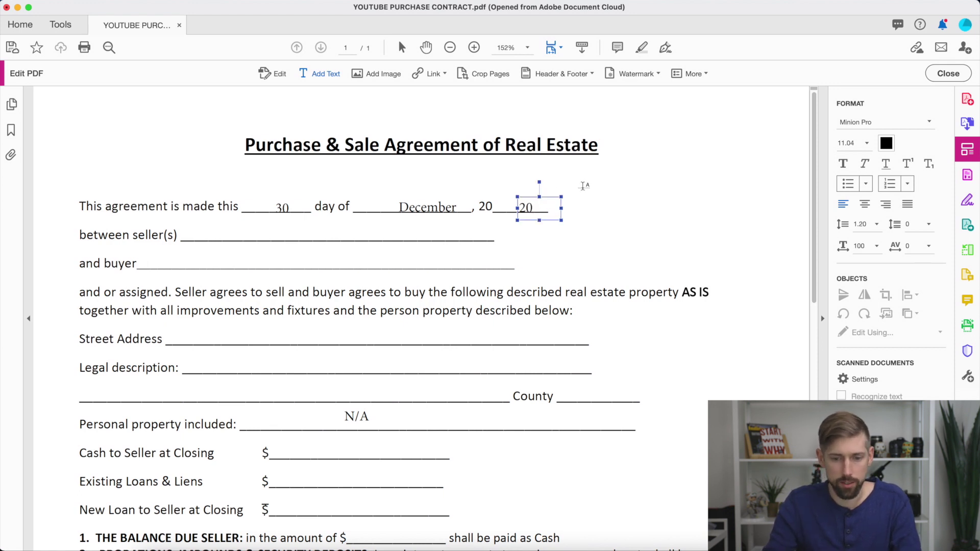
# Reposition the 20 and 30 date entries so they sit neatly on their blanks.
pyautogui.click(326, 77)
pyautogui.click(574, 198)
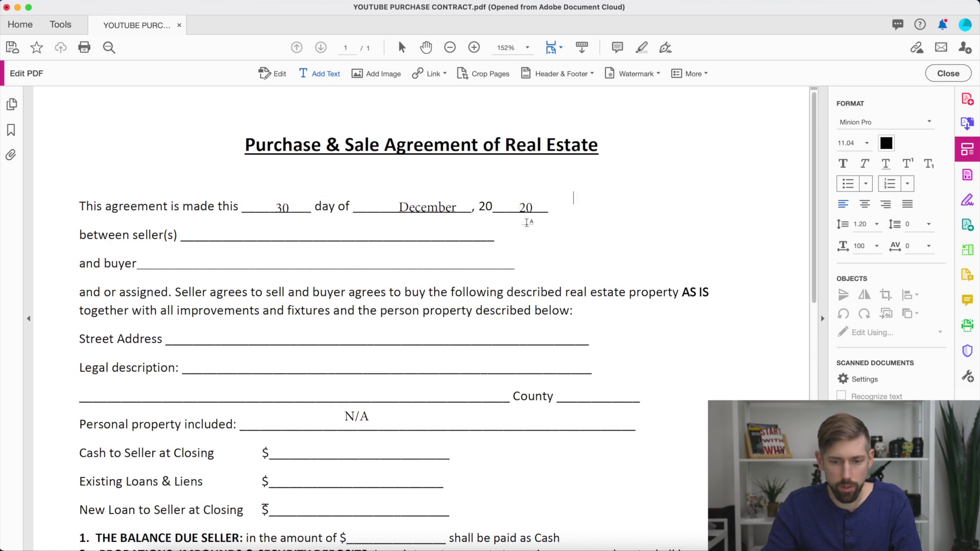
pyautogui.click(527, 206)
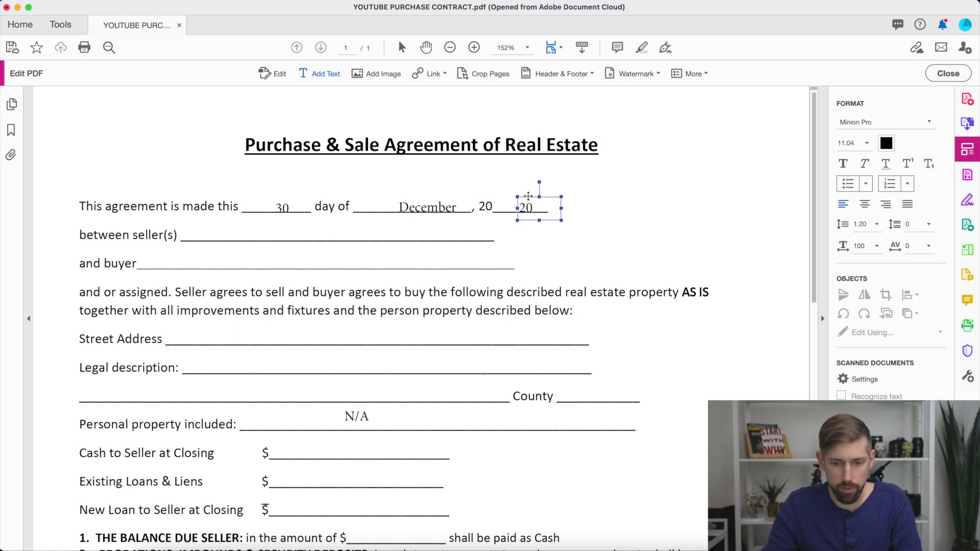
pyautogui.moveTo(528, 196); pyautogui.dragTo(517, 193)
pyautogui.click(517, 194)
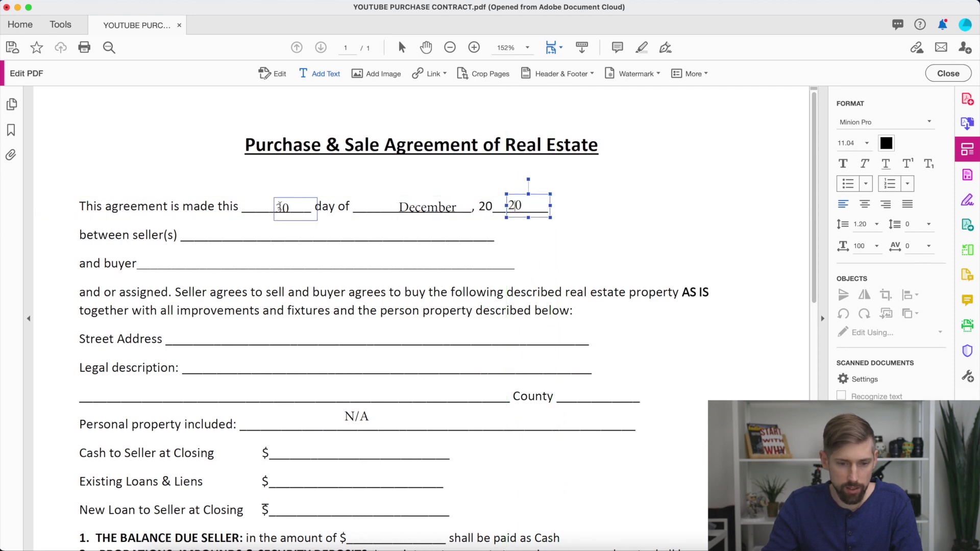
pyautogui.click(281, 207)
pyautogui.moveTo(282, 196); pyautogui.dragTo(281, 195)
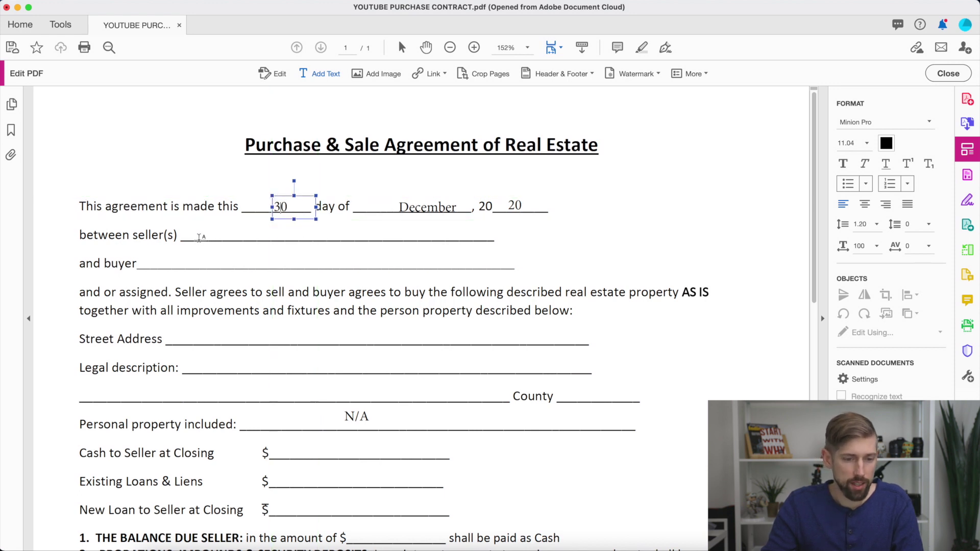
# Enter the seller's name and the buyer 'The Indy Solution' on their lines.
pyautogui.click(237, 214)
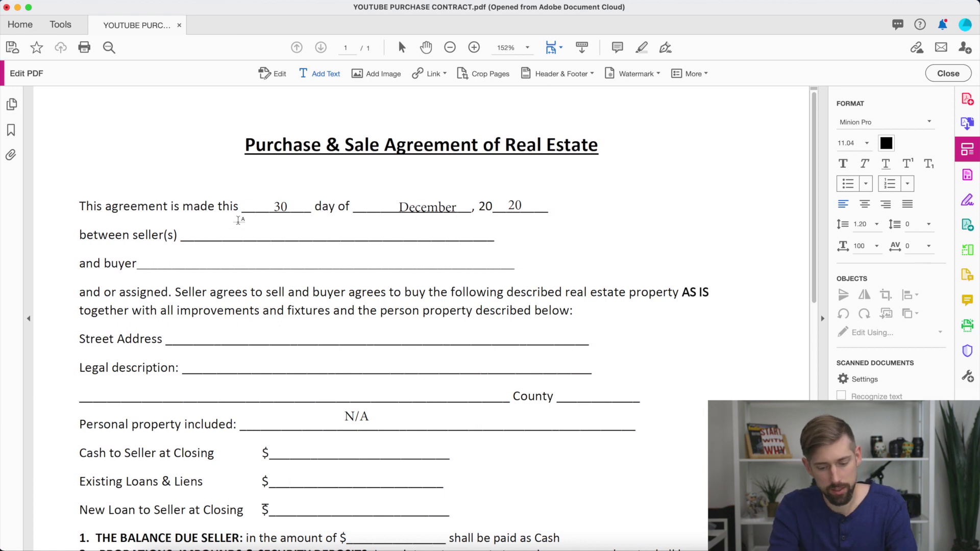
pyautogui.click(238, 220)
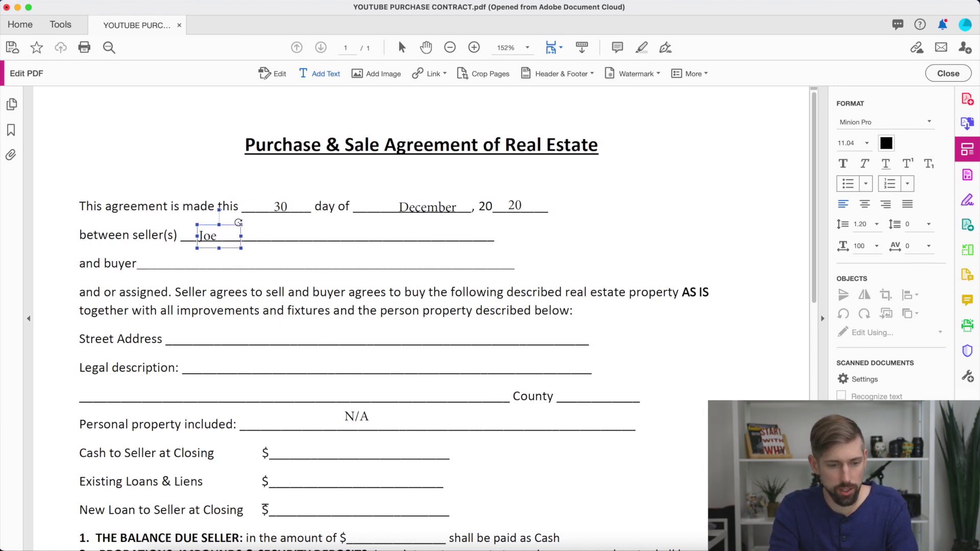
pyautogui.write('Joe Joe')
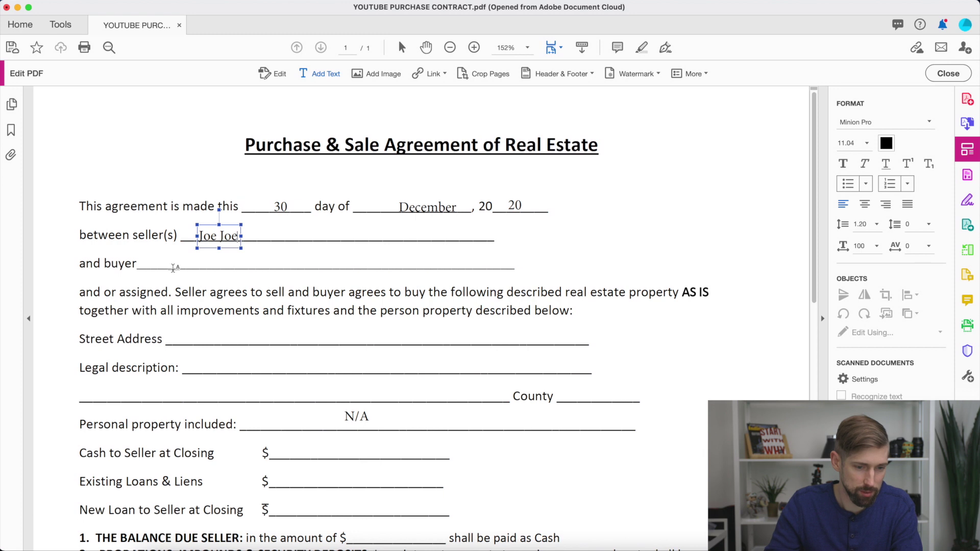
pyautogui.click(172, 266)
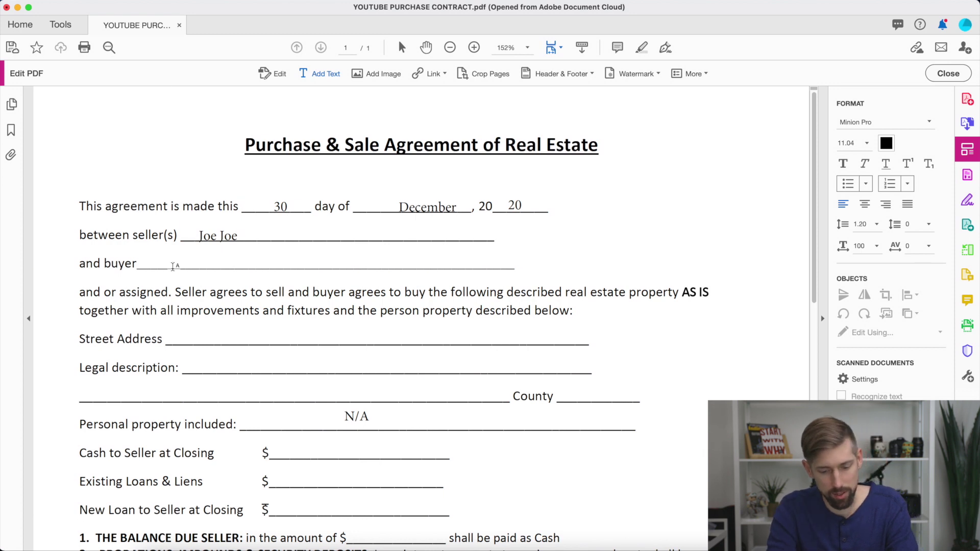
pyautogui.click(173, 266)
pyautogui.write('The Indy Solution')
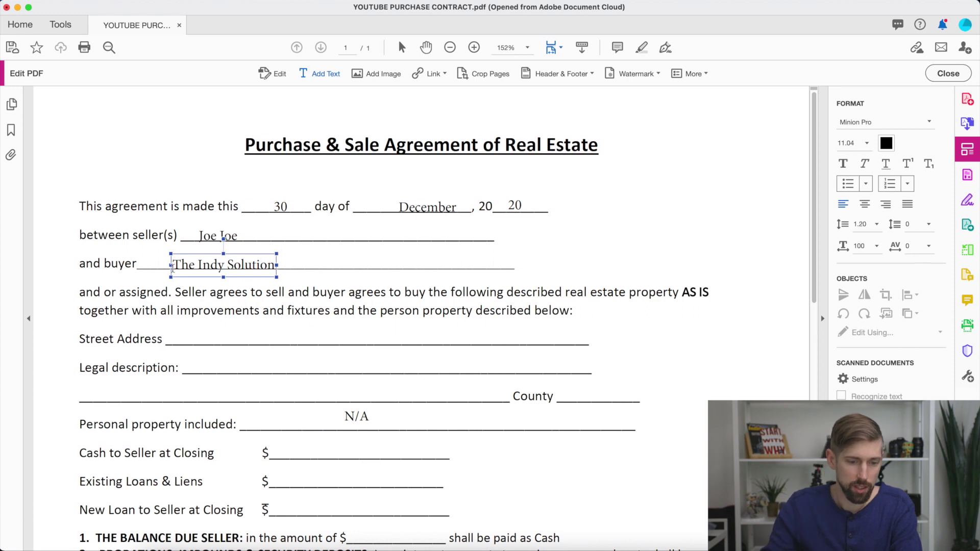
# Add the street address '123 Main St' and align it on its line.
pyautogui.click(183, 345)
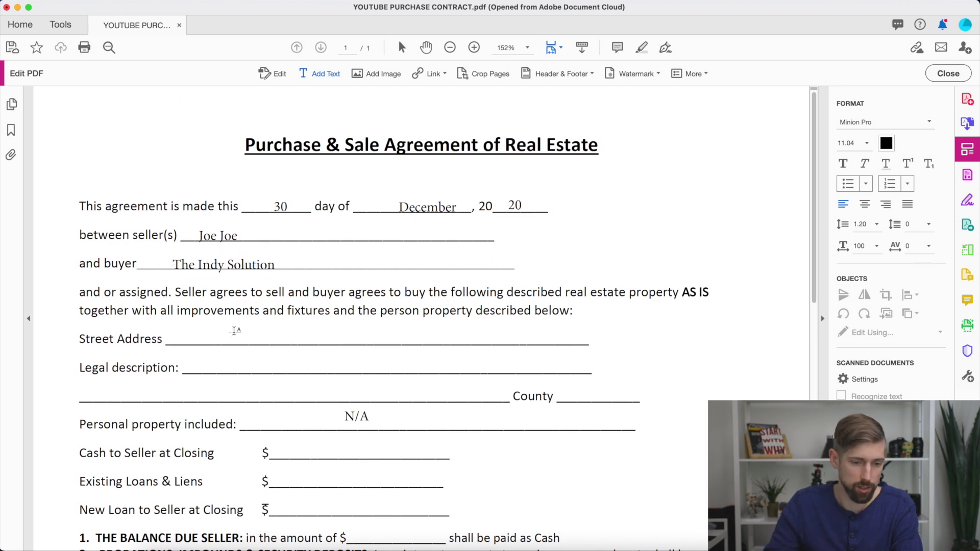
pyautogui.write('123')
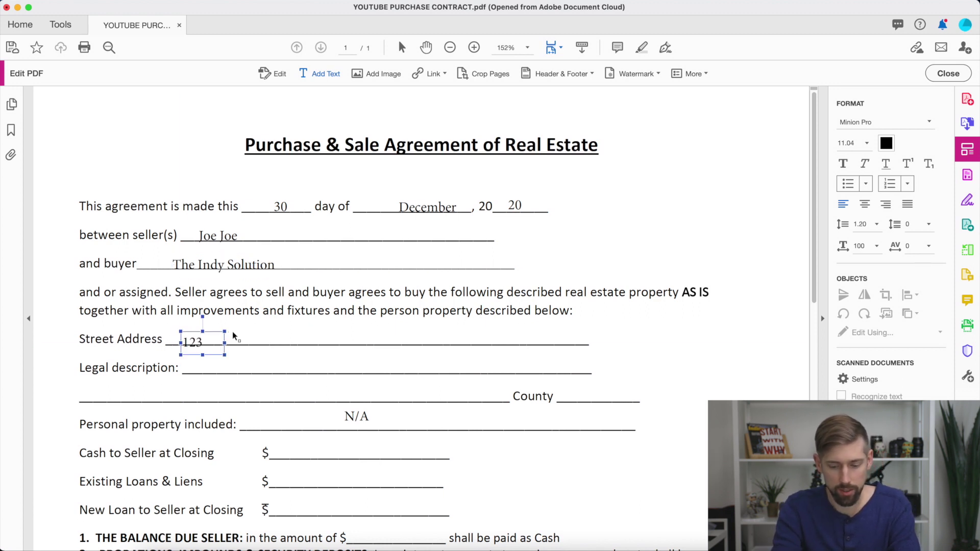
pyautogui.write(' Main St')
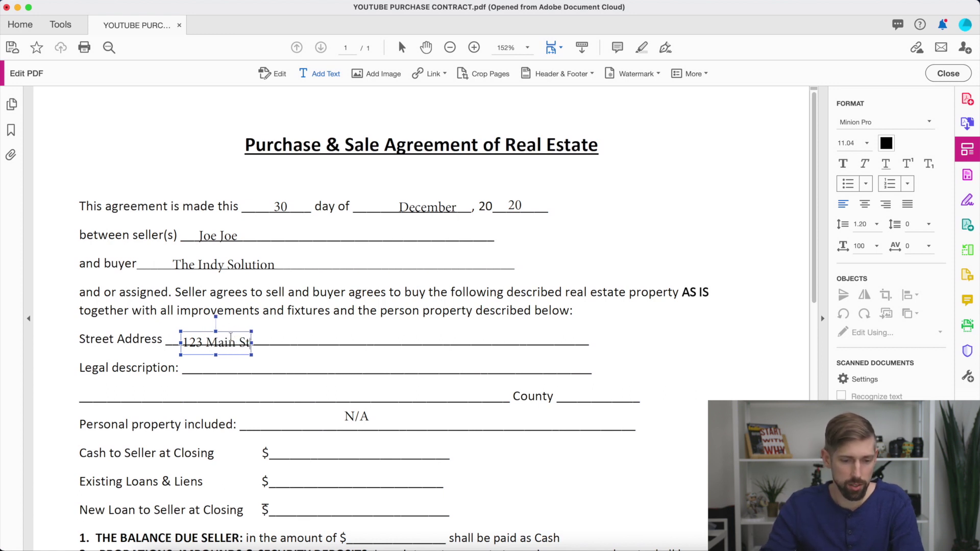
pyautogui.moveTo(228, 331); pyautogui.dragTo(228, 327)
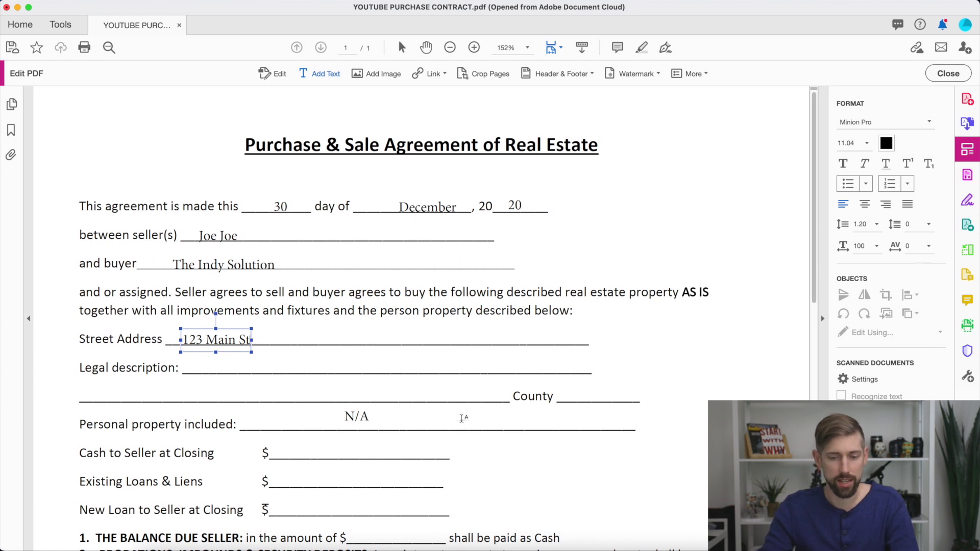
pyautogui.scroll(-3, 455, 451)
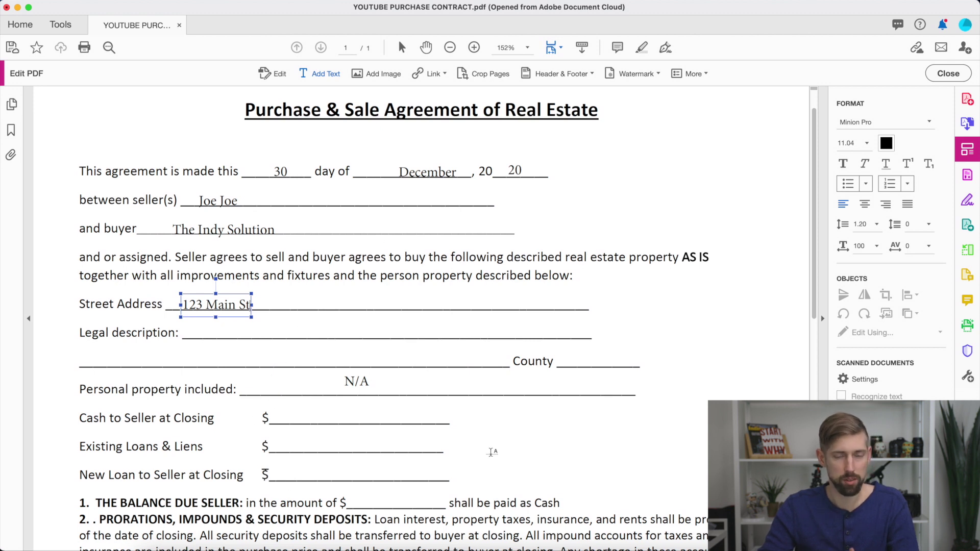
# Scroll down to the numbered clauses with the closing and transfer of title section.
pyautogui.scroll(-8, 492, 453)
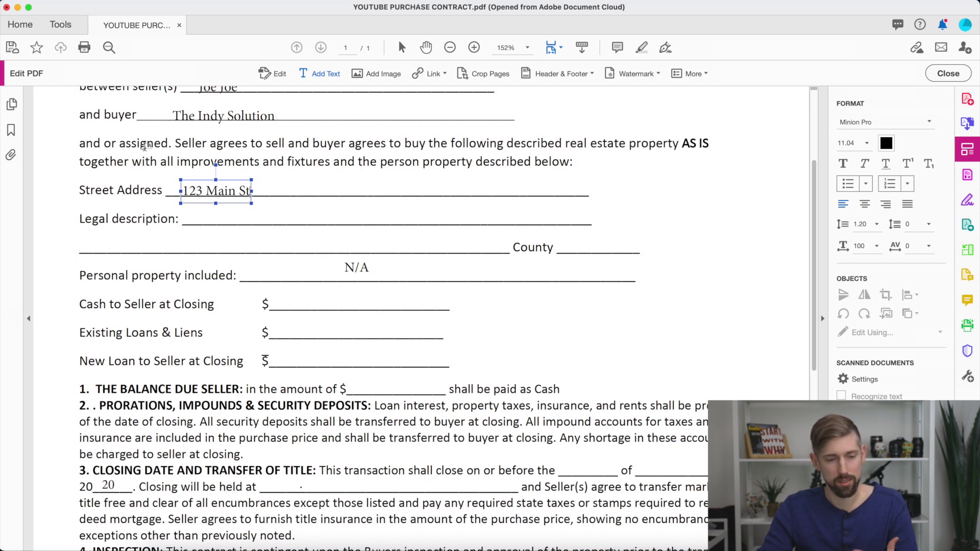
pyautogui.scroll(-9, 452, 362)
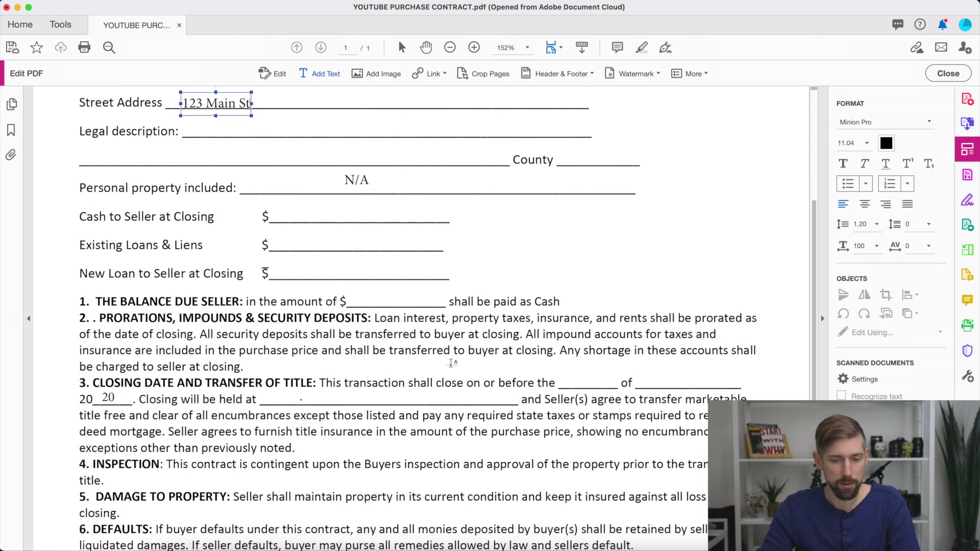
pyautogui.scroll(-2, 452, 363)
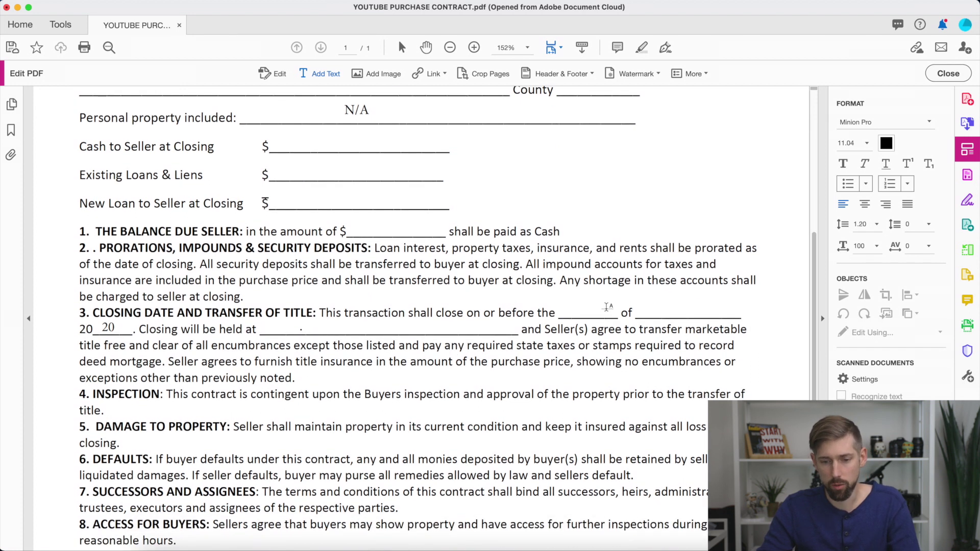
pyautogui.scroll(-3, 607, 307)
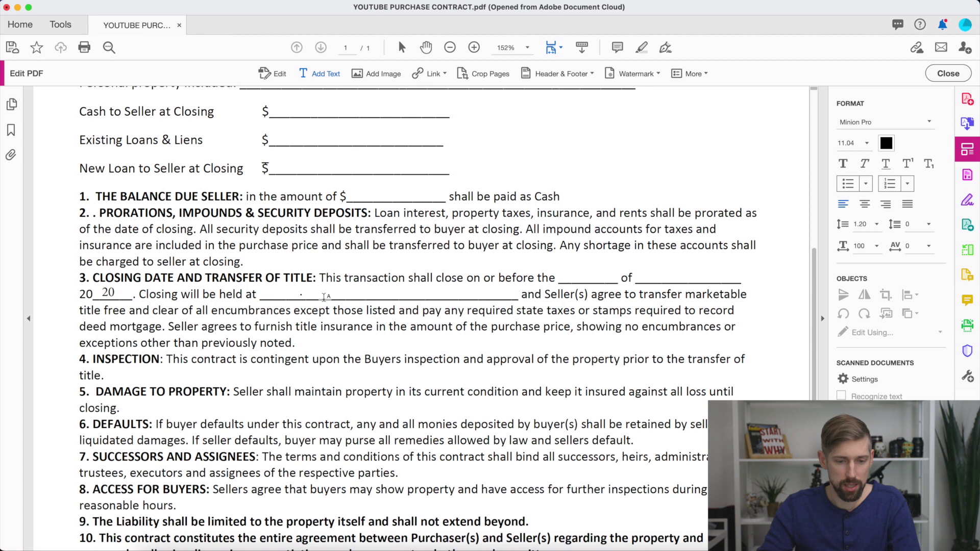
# Enter TBD as the closing location after 'held at' in clause 3.
pyautogui.click(326, 297)
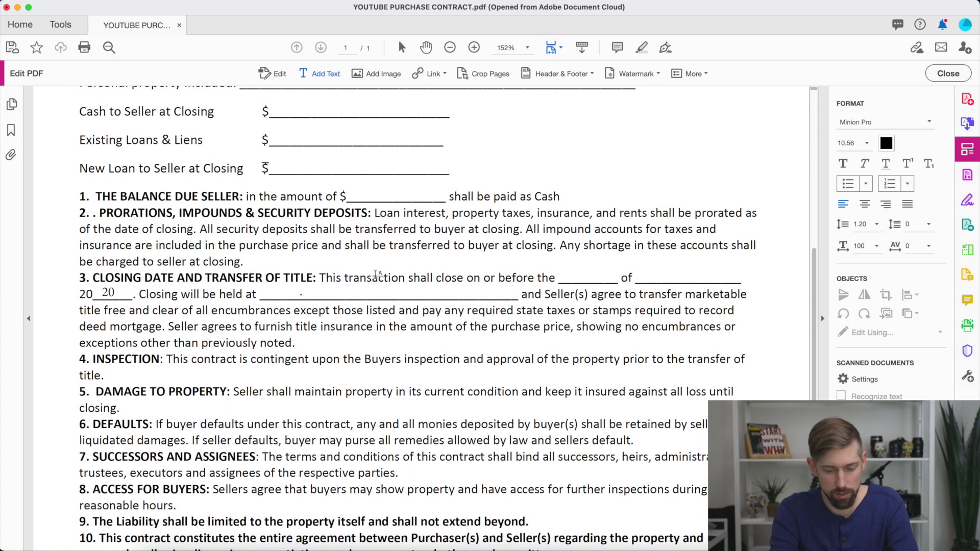
pyautogui.write('T')
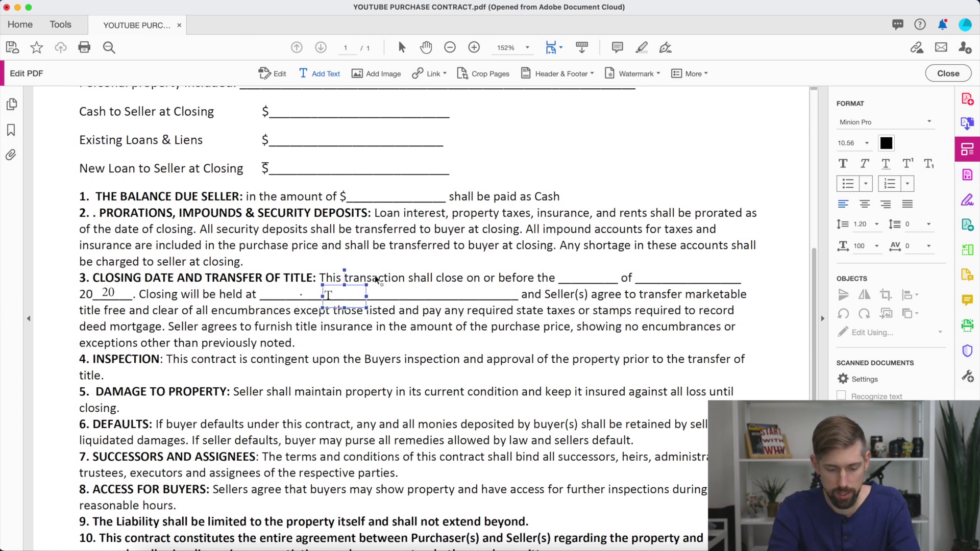
pyautogui.write('BD')
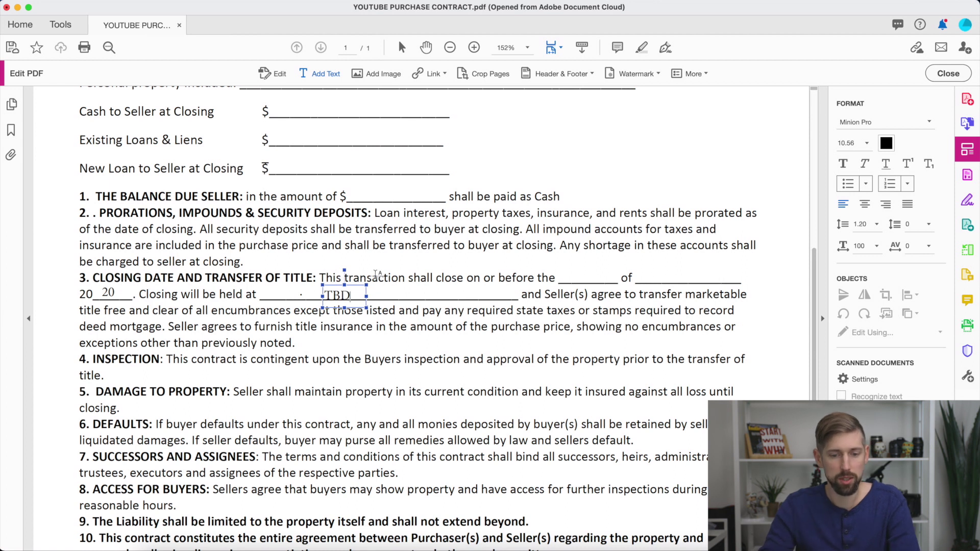
pyautogui.press('Escape')
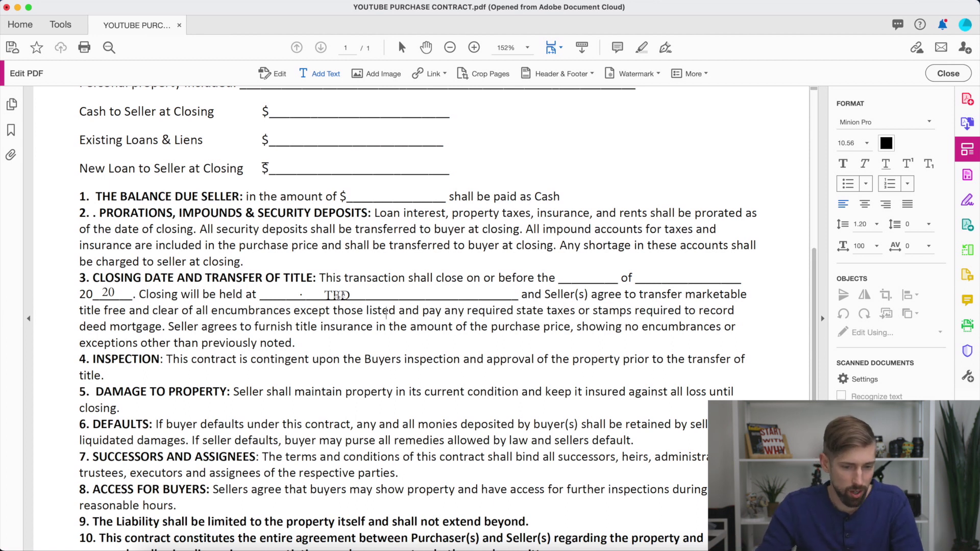
# Review the signature lines, then launch Adobe Sign and start entering the first signer.
pyautogui.scroll(-5, 468, 425)
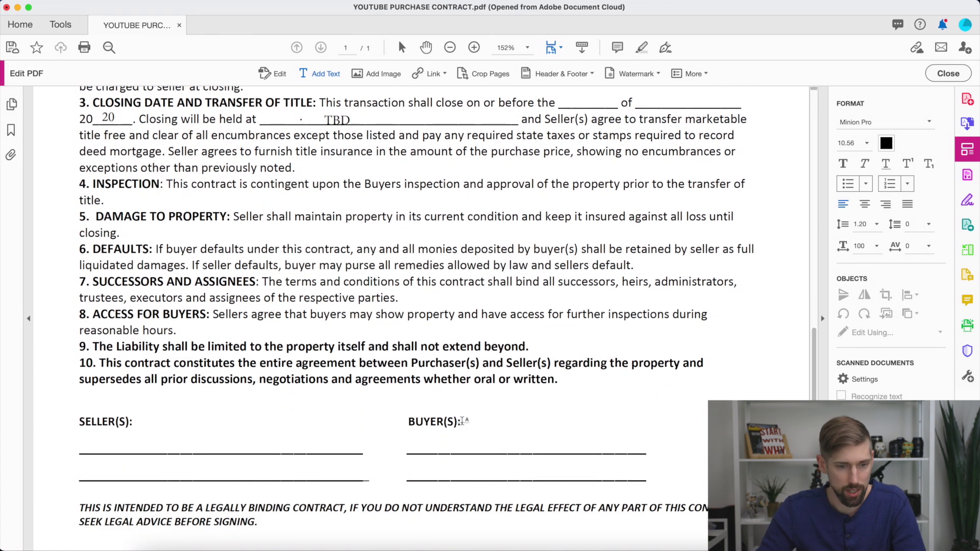
pyautogui.scroll(-1, 463, 422)
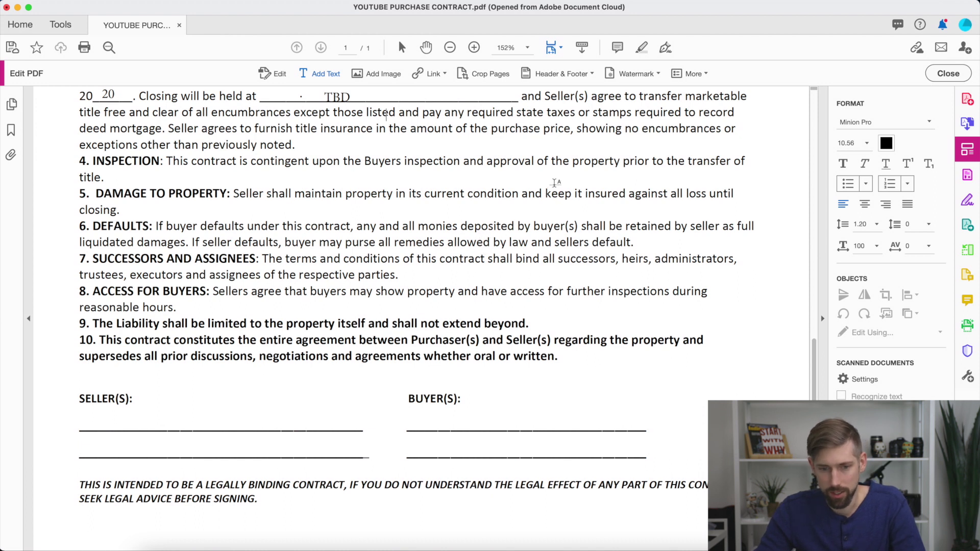
pyautogui.scroll(3, 565, 212)
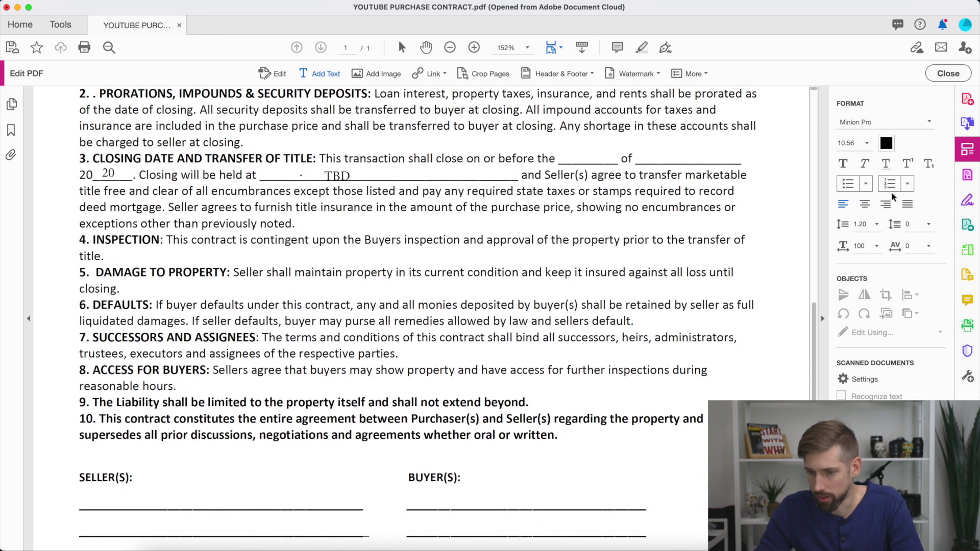
pyautogui.click(968, 176)
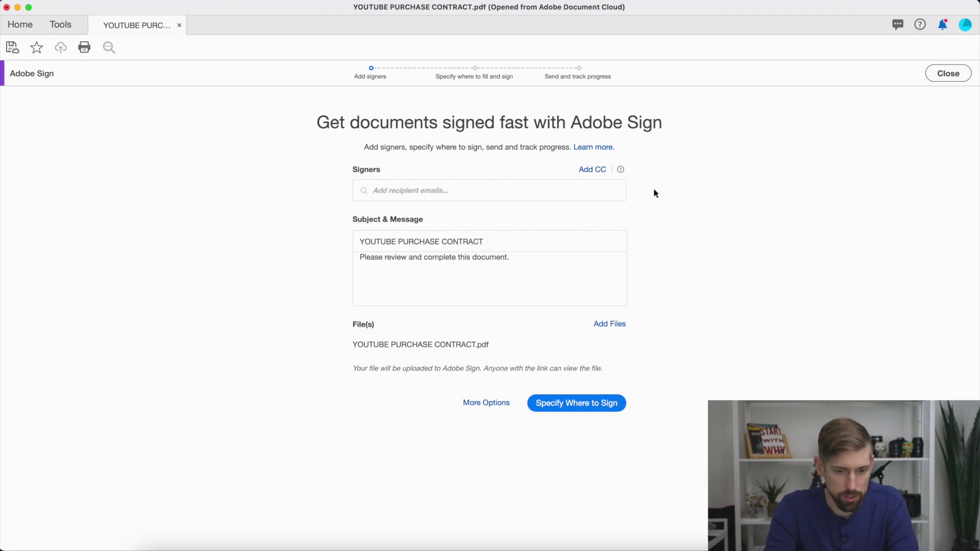
pyautogui.write('J')
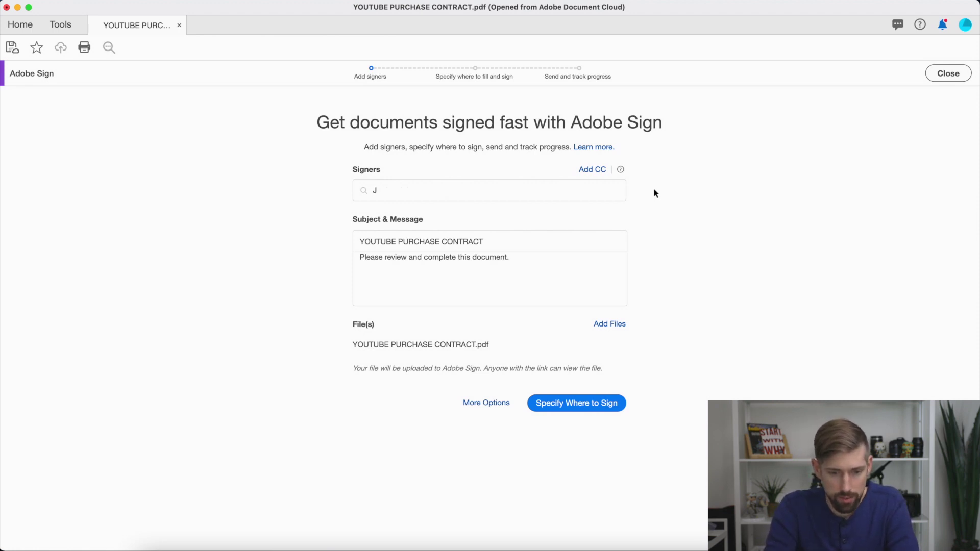
pyautogui.write('oe@')
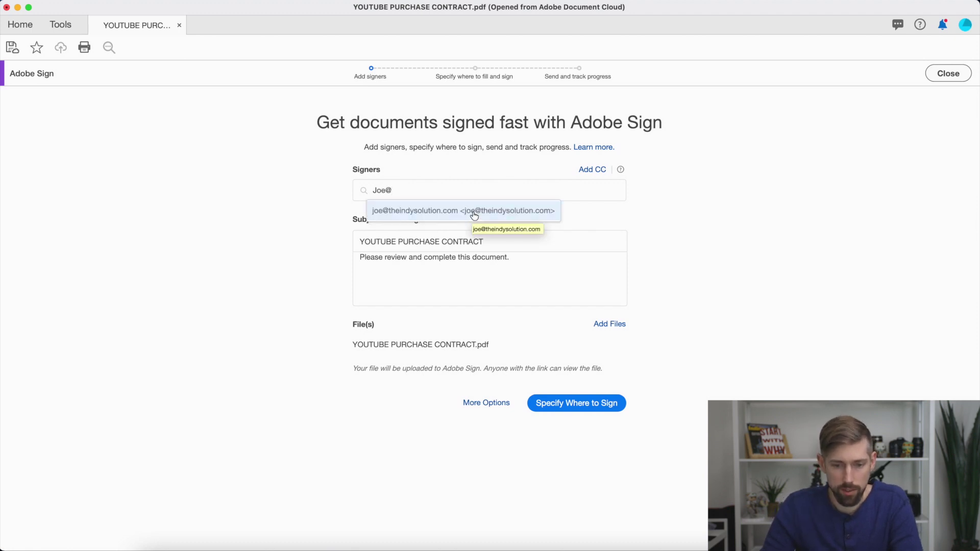
# Add both recipients as signers from their e-mail suggestions.
pyautogui.click(474, 213)
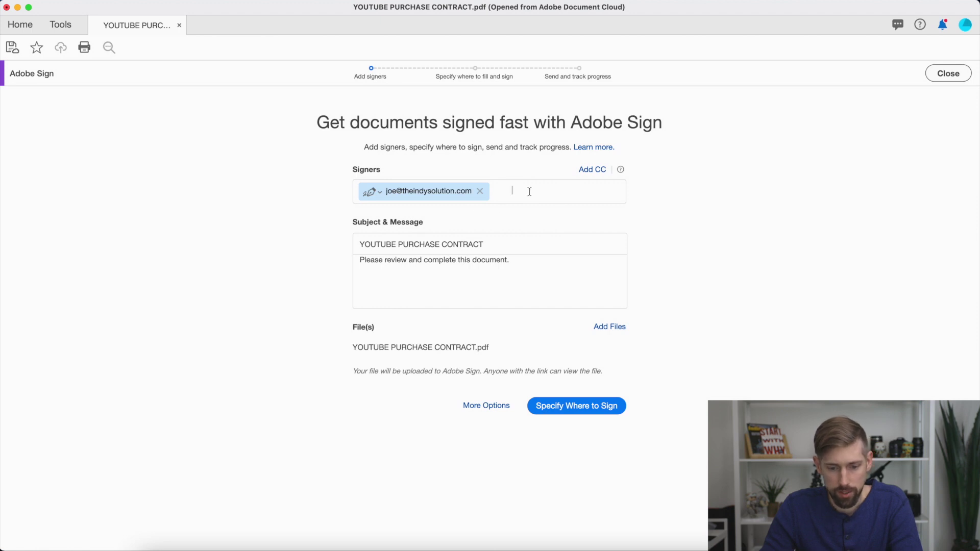
pyautogui.write('sco')
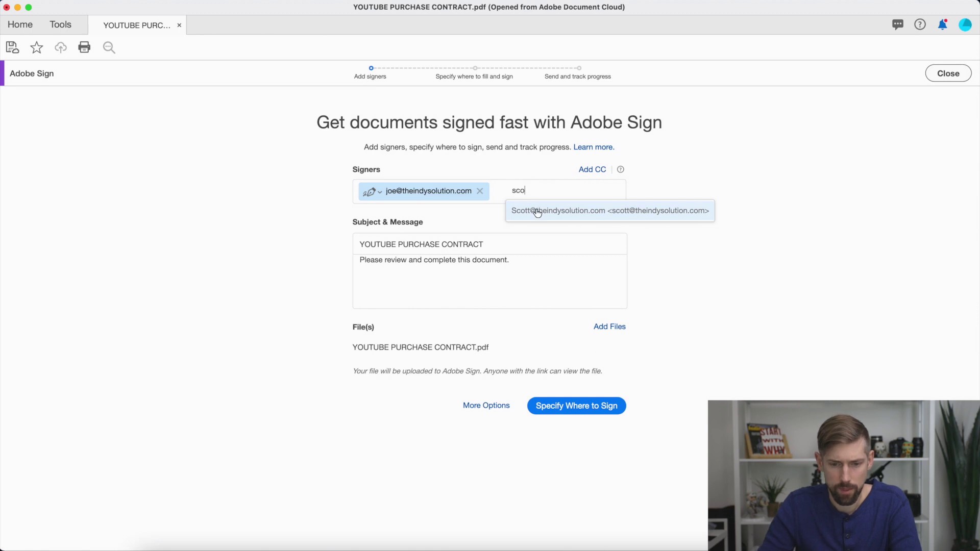
pyautogui.click(535, 211)
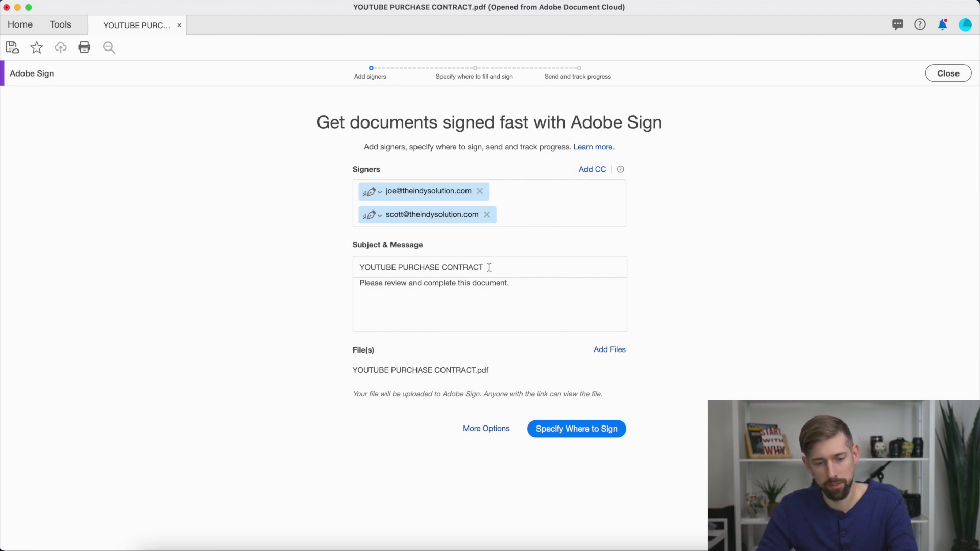
pyautogui.moveTo(486, 266); pyautogui.dragTo(328, 264)
# Set the subject to '123 Maint St', replace the message with a thank-you, and continue.
pyautogui.write('123 ')
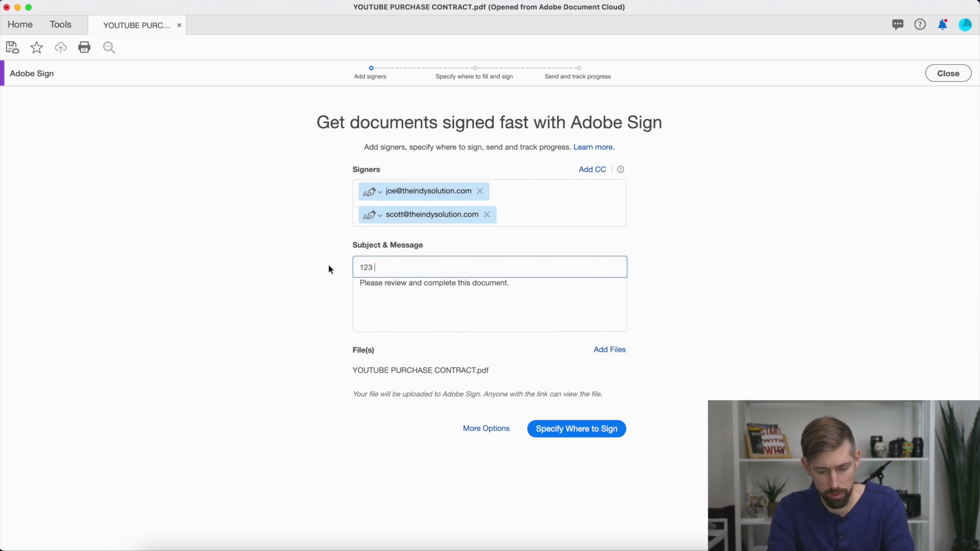
pyautogui.write('Maint St')
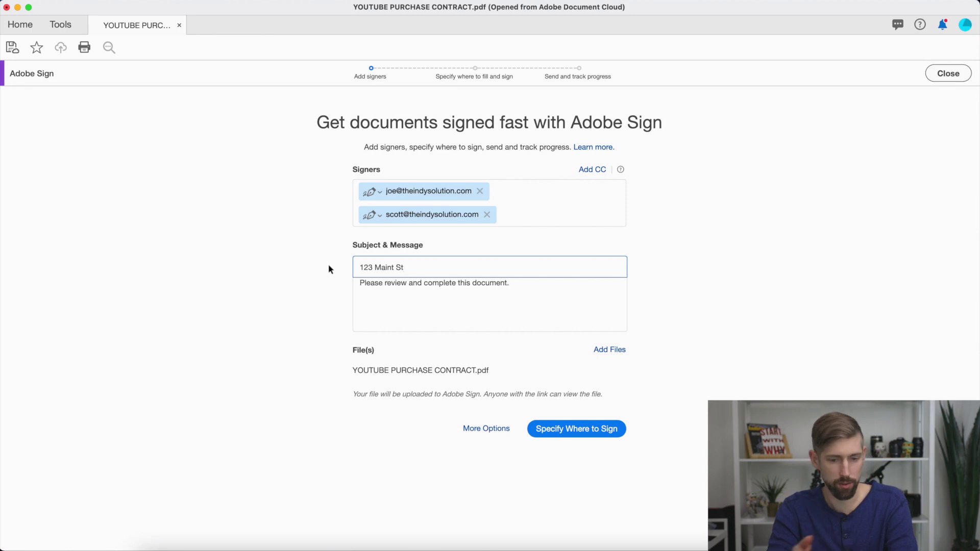
pyautogui.moveTo(542, 287); pyautogui.dragTo(362, 279)
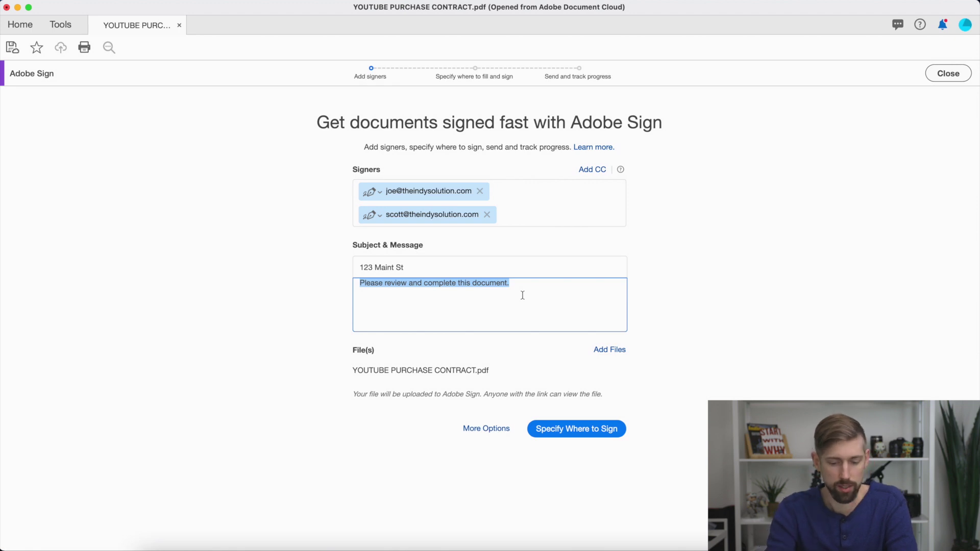
pyautogui.write('Thank')
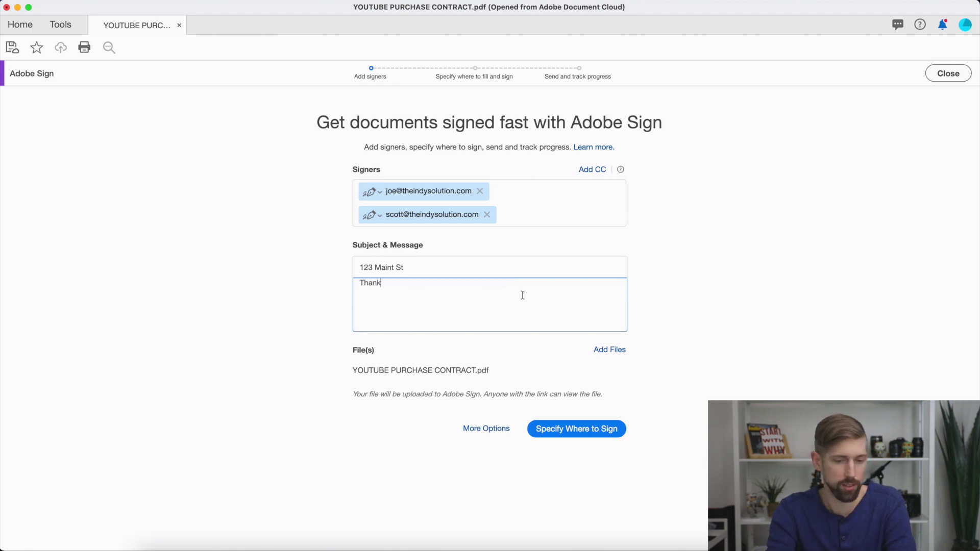
pyautogui.write(' you for the o')
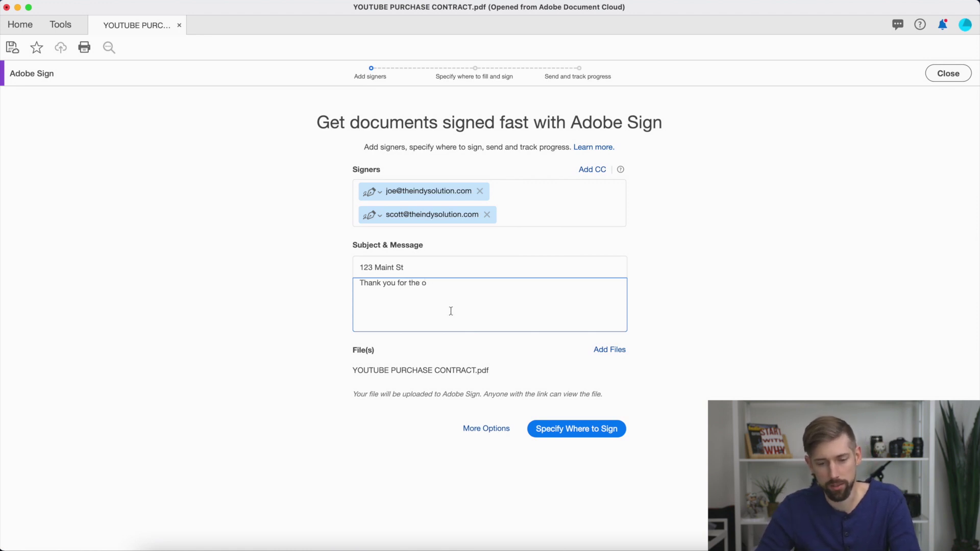
pyautogui.click(563, 432)
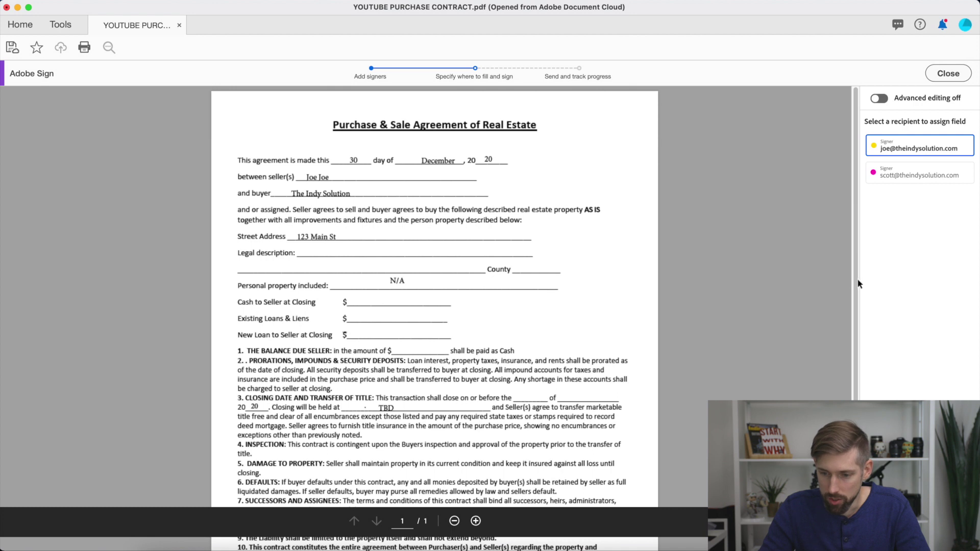
# Scroll to the SELLER(S) and BUYER(S) lines and assign the buyer field to the first signer.
pyautogui.scroll(-5, 861, 381)
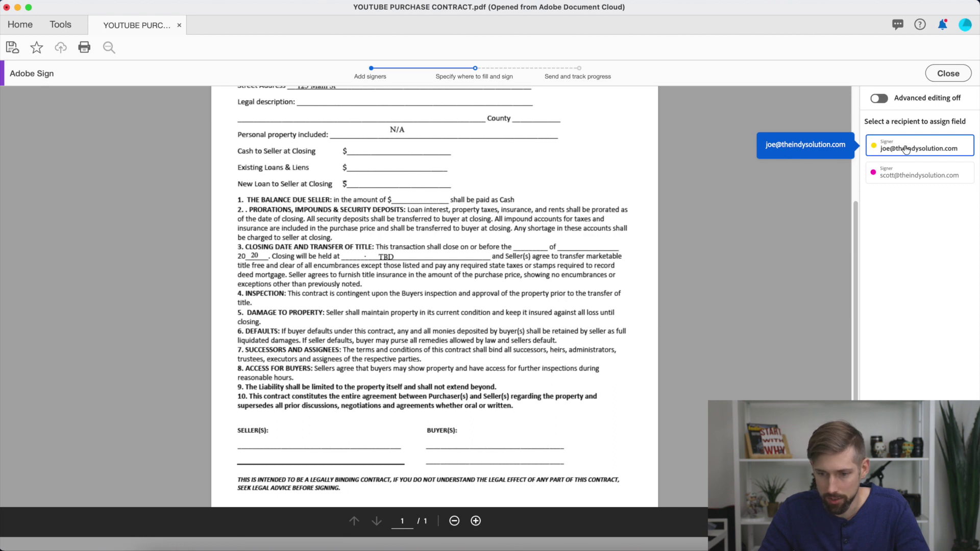
pyautogui.click(435, 446)
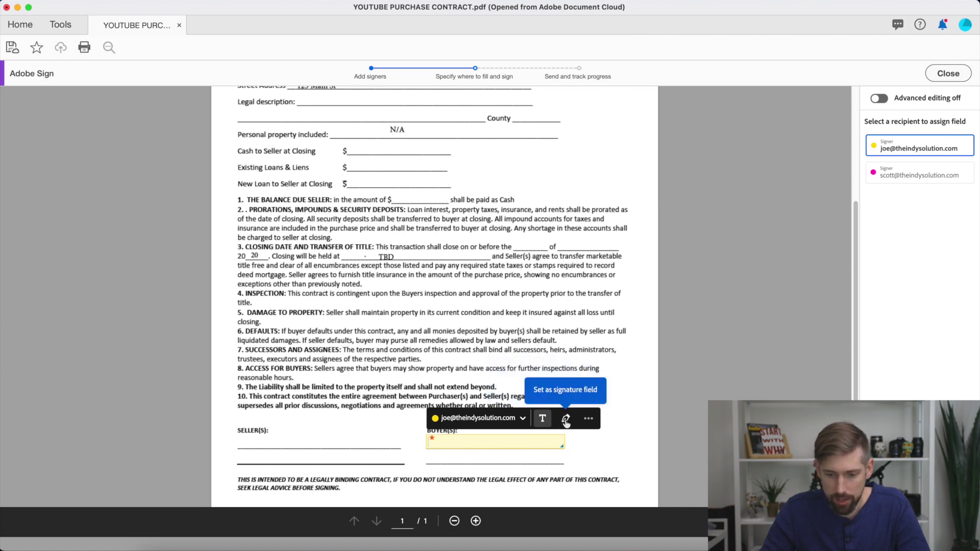
# Make the buyer line a signature field, then select the second signer for new fields.
pyautogui.click(589, 419)
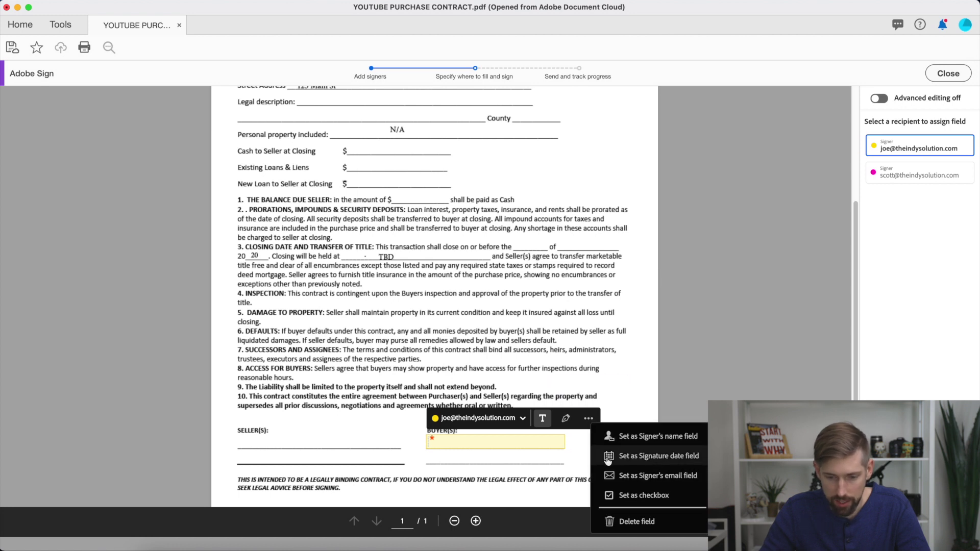
pyautogui.click(566, 420)
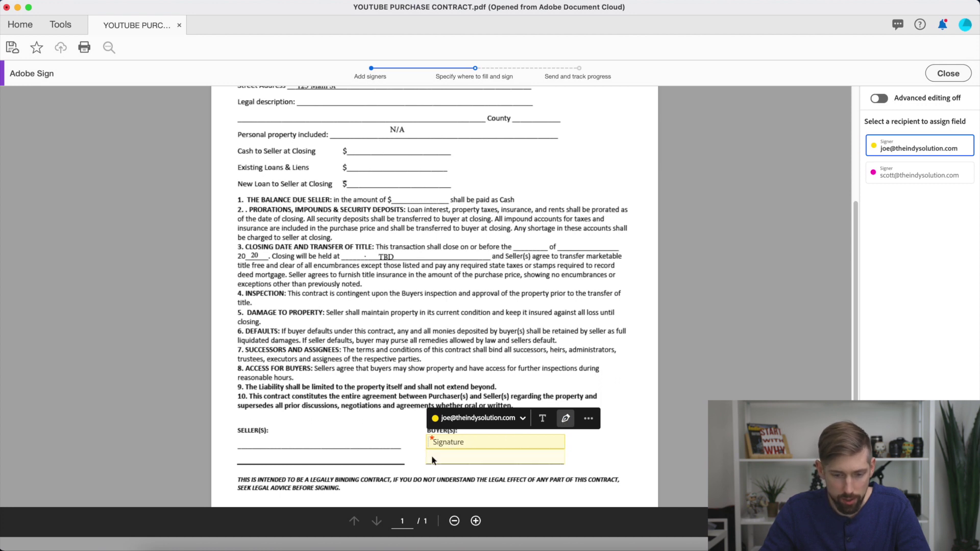
pyautogui.click(432, 460)
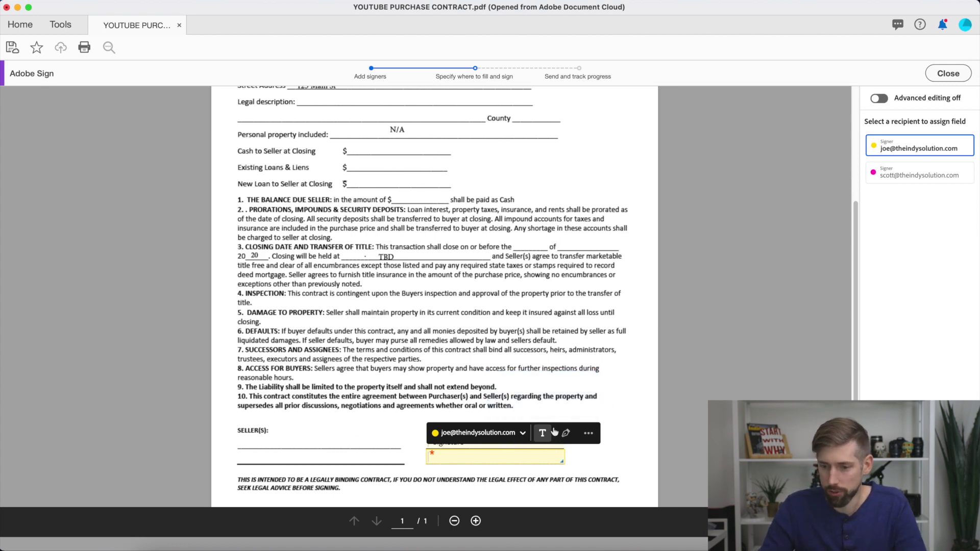
pyautogui.click(921, 176)
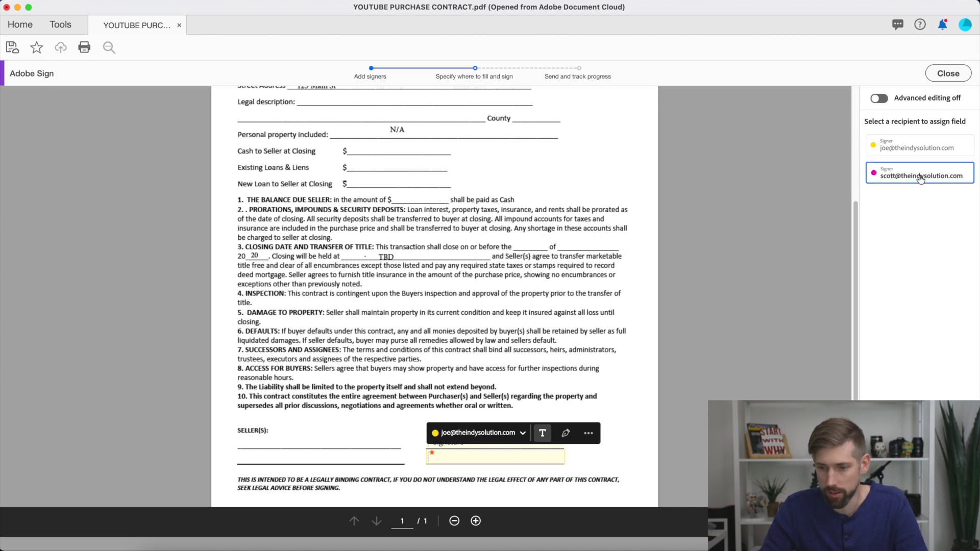
# Place a signature field for the second signer on the Seller line and make it taller.
pyautogui.click(243, 440)
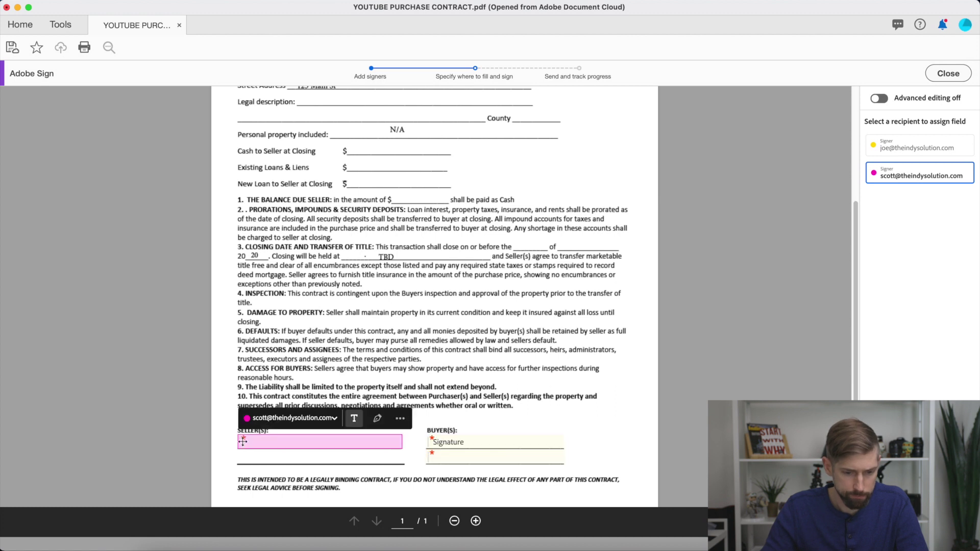
pyautogui.click(378, 420)
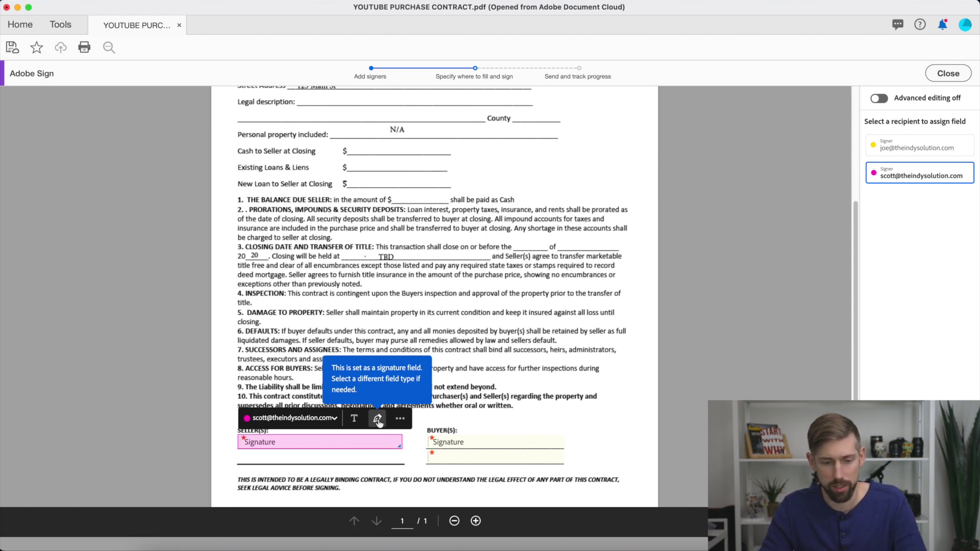
pyautogui.moveTo(284, 449)
pyautogui.mouseDown()
pyautogui.moveTo(280, 459)
pyautogui.moveTo(242, 461)
pyautogui.mouseUp()
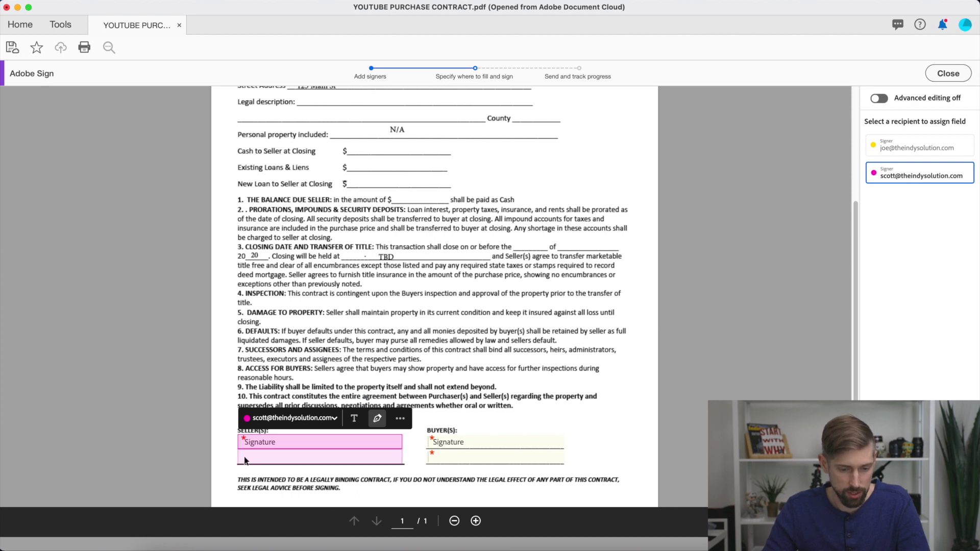
pyautogui.click(245, 460)
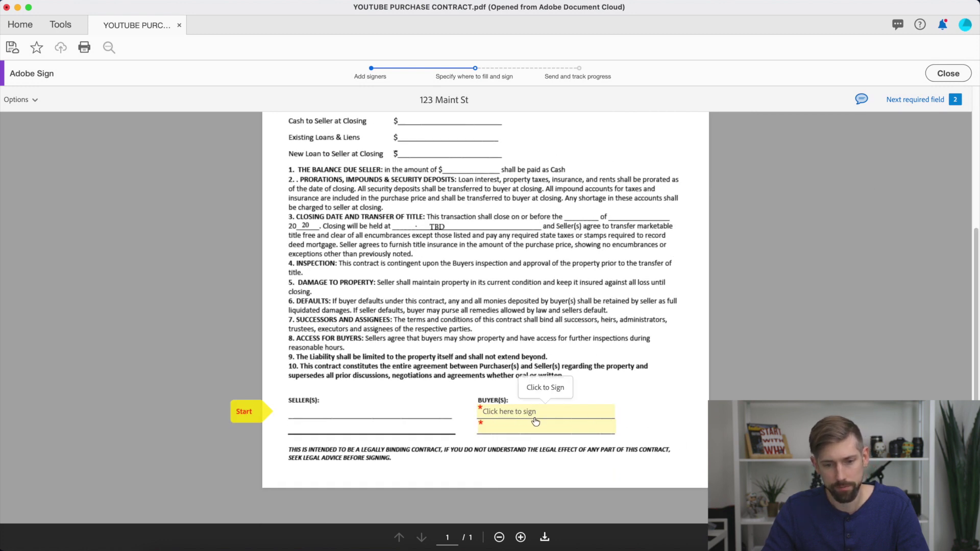
# Scroll up to review the signing view's Start marker and unsigned 'Click here to sign' field.
pyautogui.scroll(3, 658, 373)
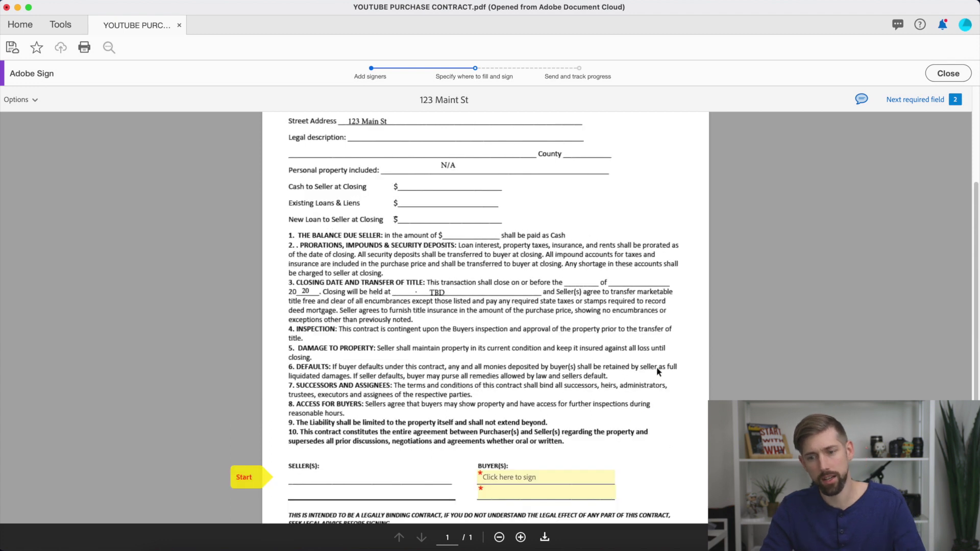